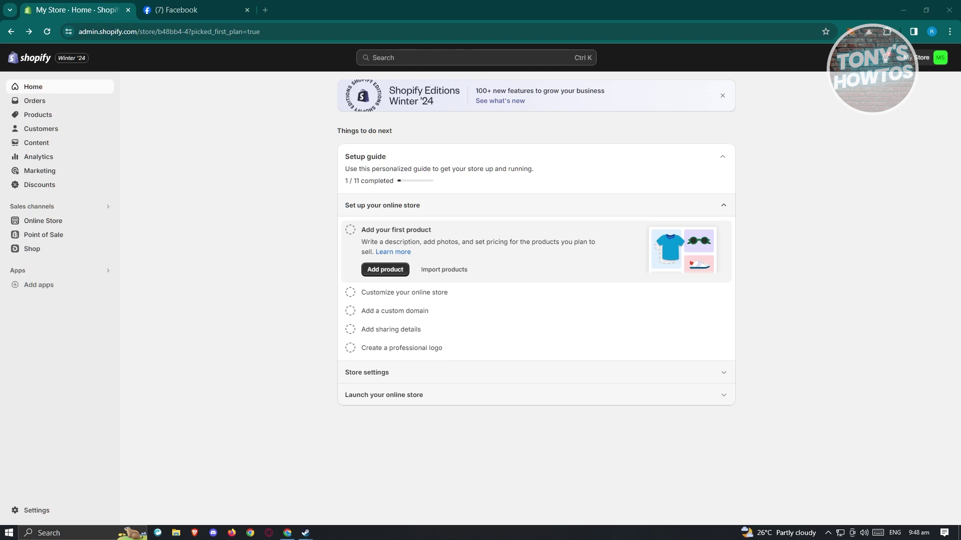
- In Facebook, open the Create a Page form from Pages and click through its name and bio fields
left_click(205, 5)
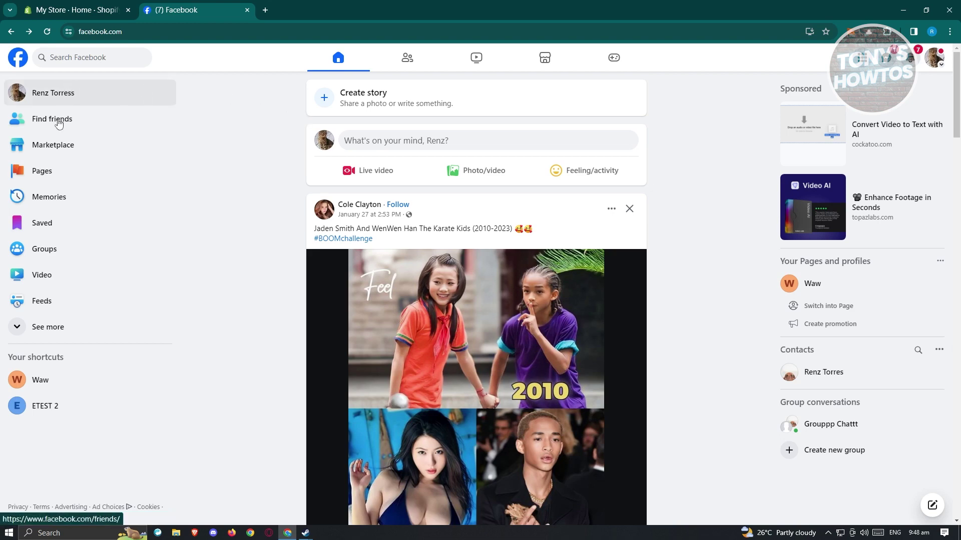
left_click(49, 175)
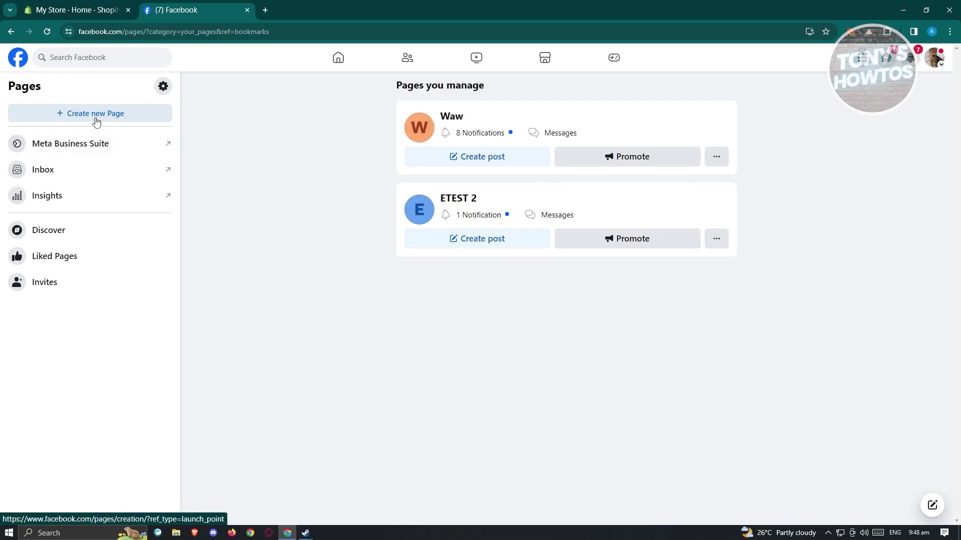
left_click(95, 113)
left_click(69, 154)
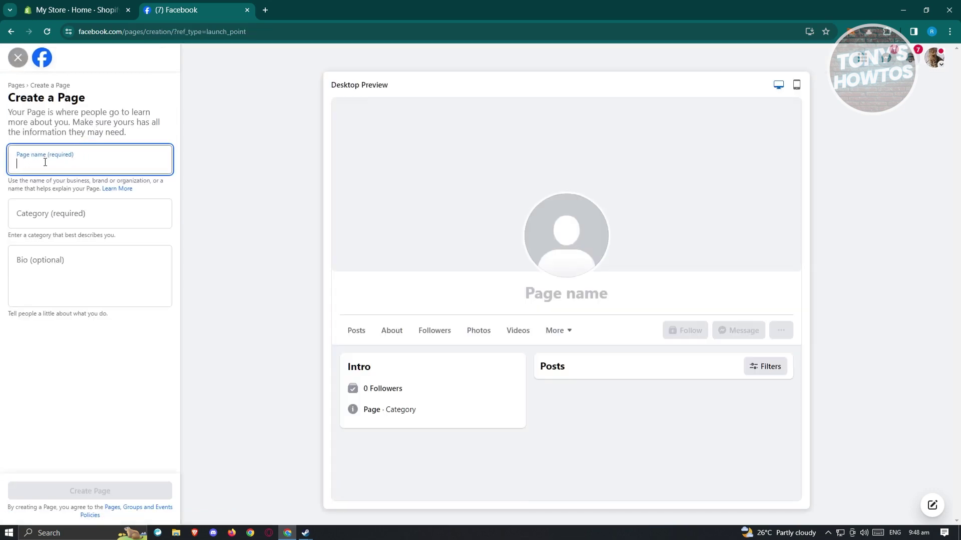
left_click(55, 214)
left_click(60, 283)
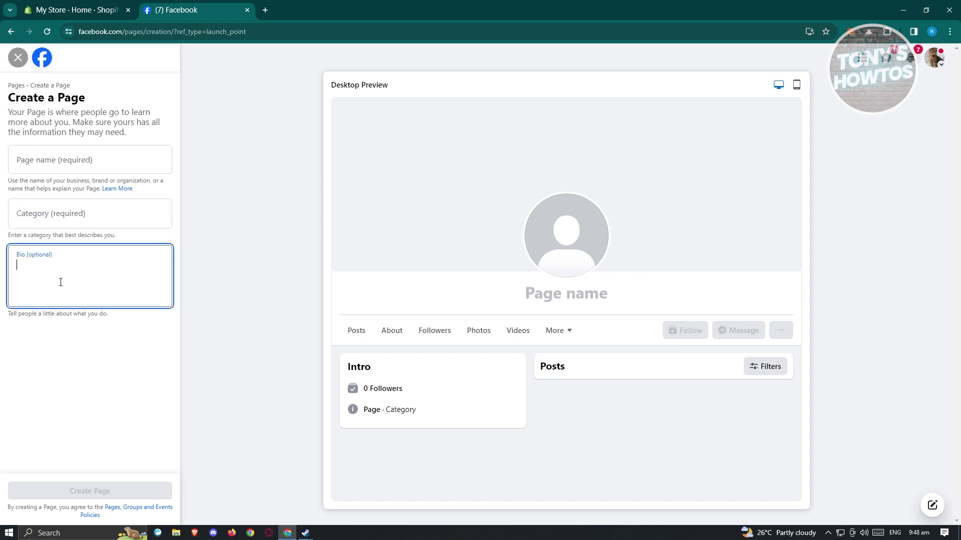
- Close the form without creating a Page and open the Waw Page from the home feed
left_click(18, 58)
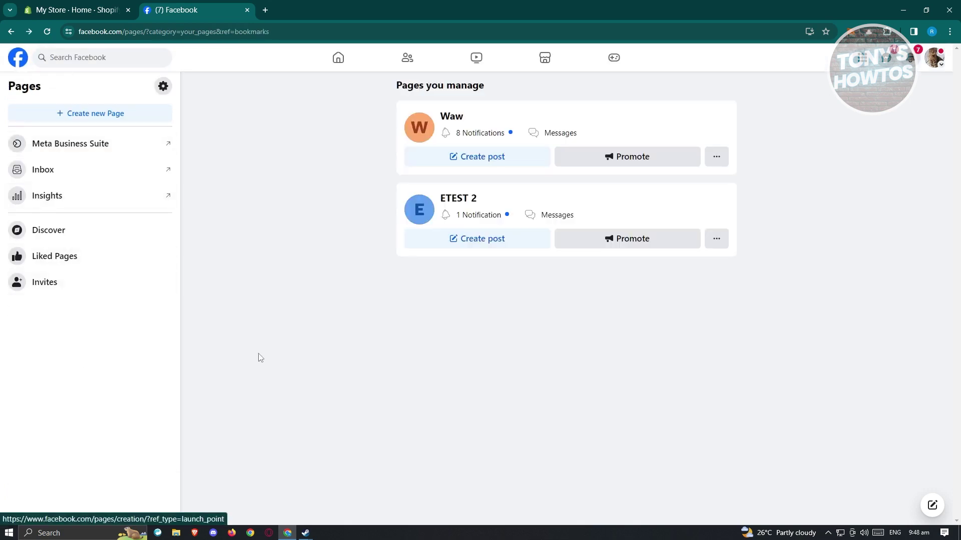
left_click(18, 58)
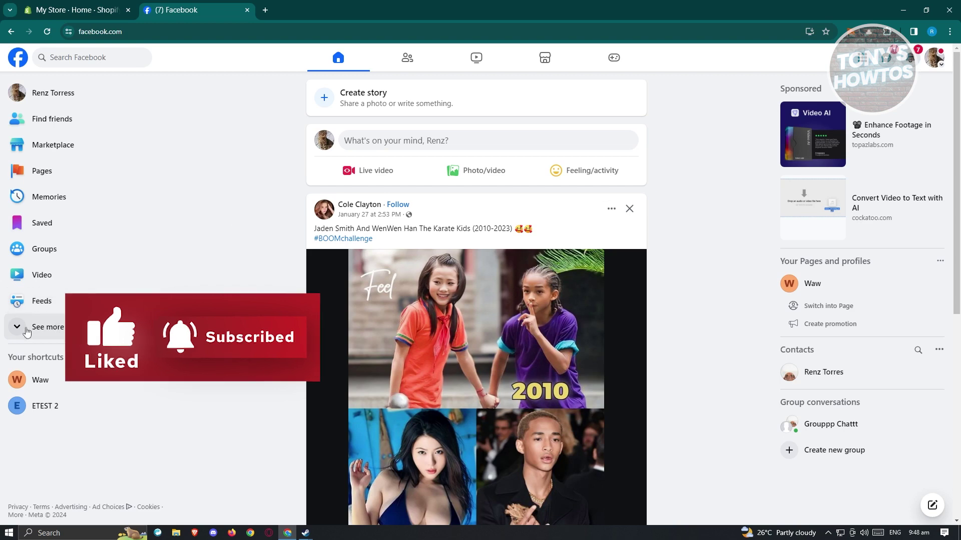
left_click(71, 388)
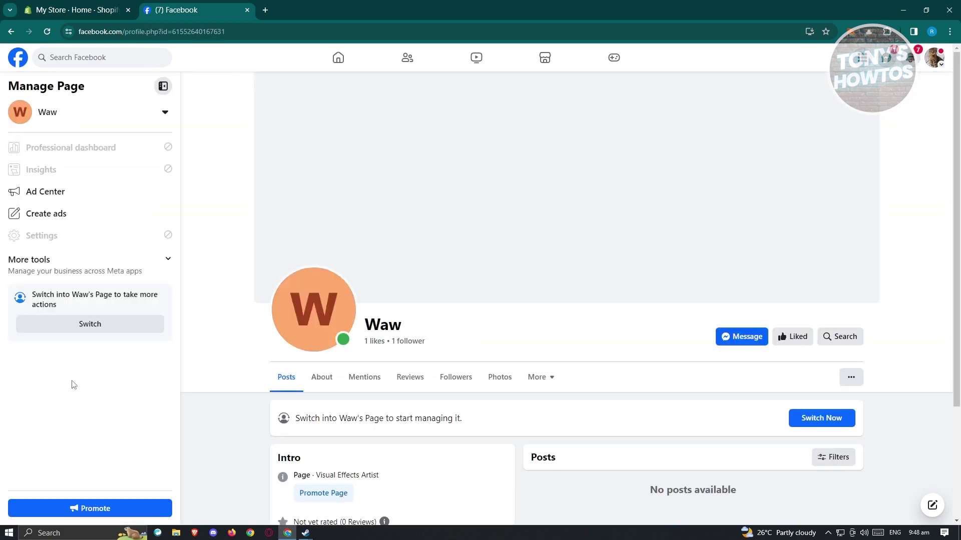
left_click(18, 62)
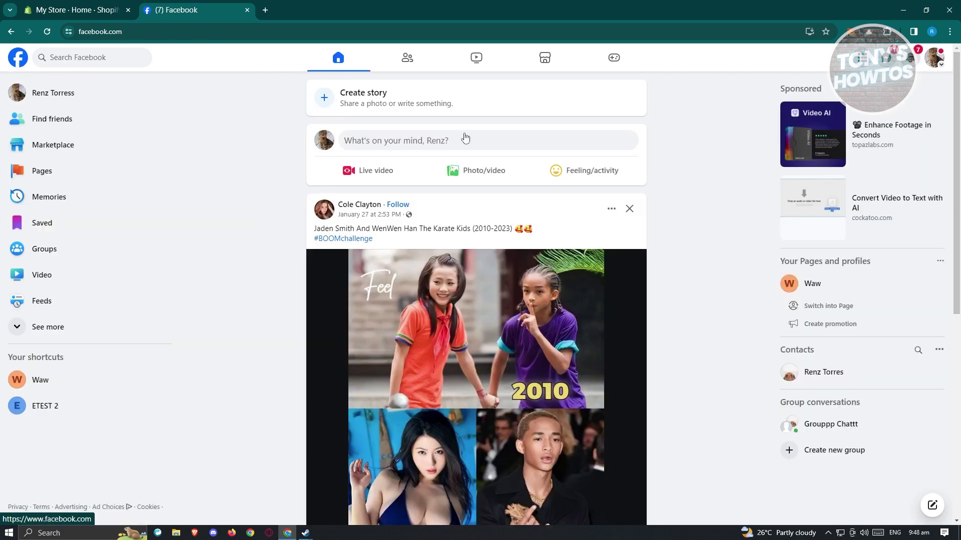
left_click(934, 63)
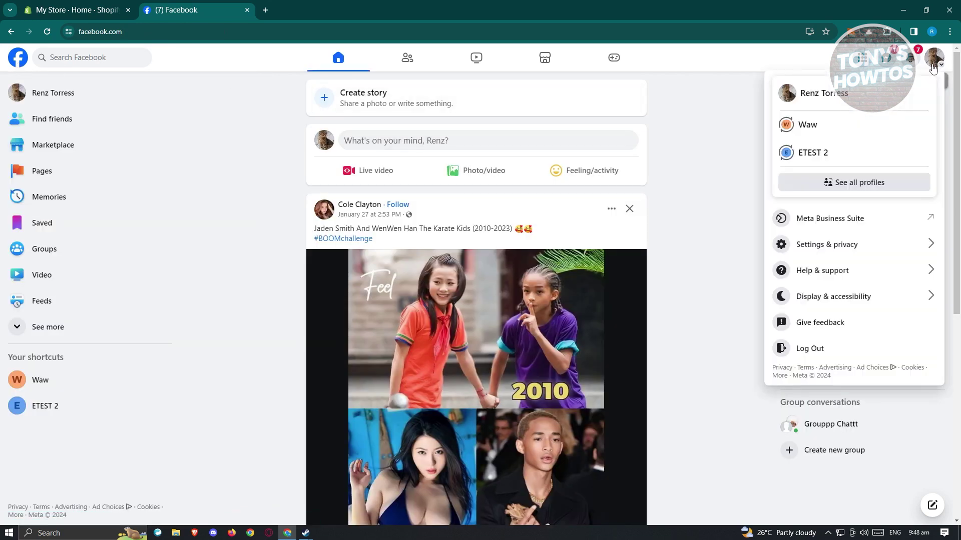
left_click(809, 131)
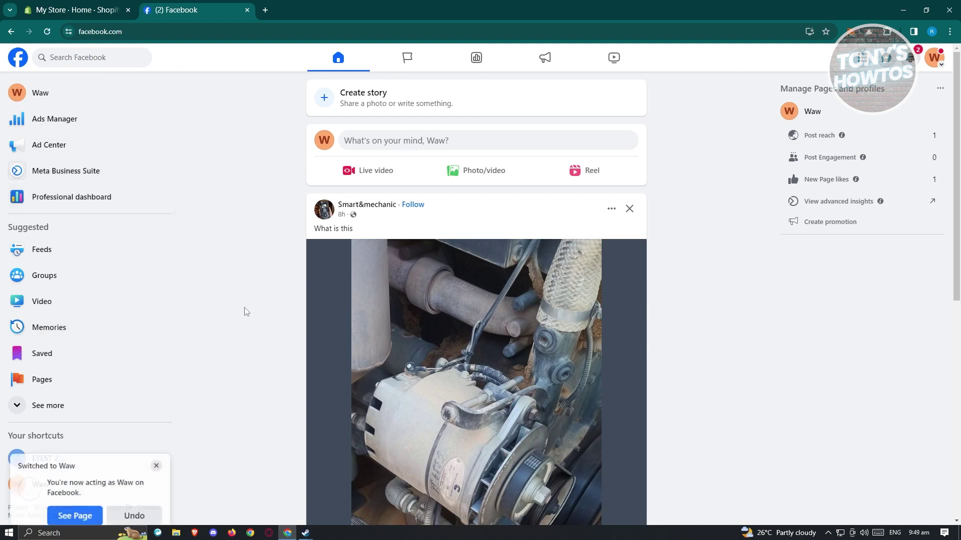
left_click(158, 446)
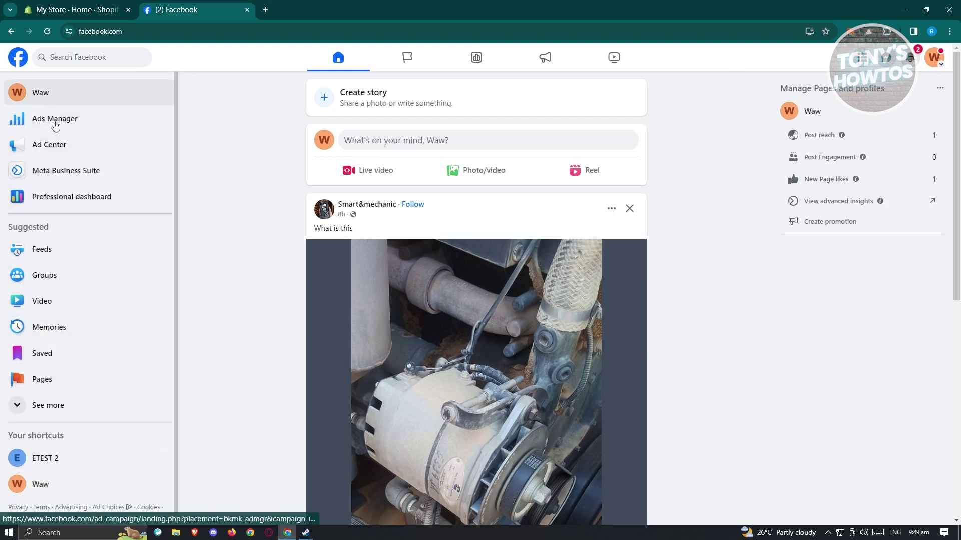
left_click(58, 177)
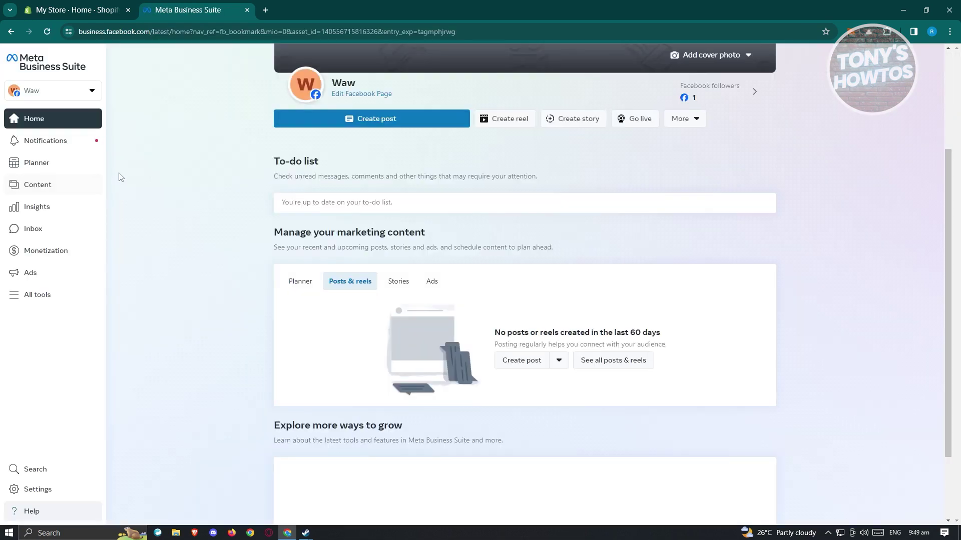
- Leave Meta Business Suite for the Facebook feed, then go back to the Shopify admin tab
left_click(10, 33)
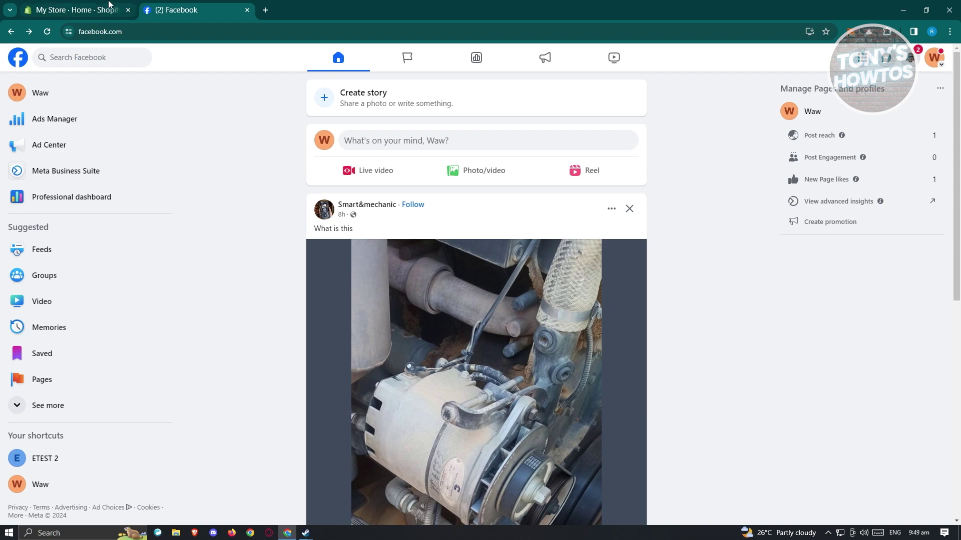
left_click(90, 5)
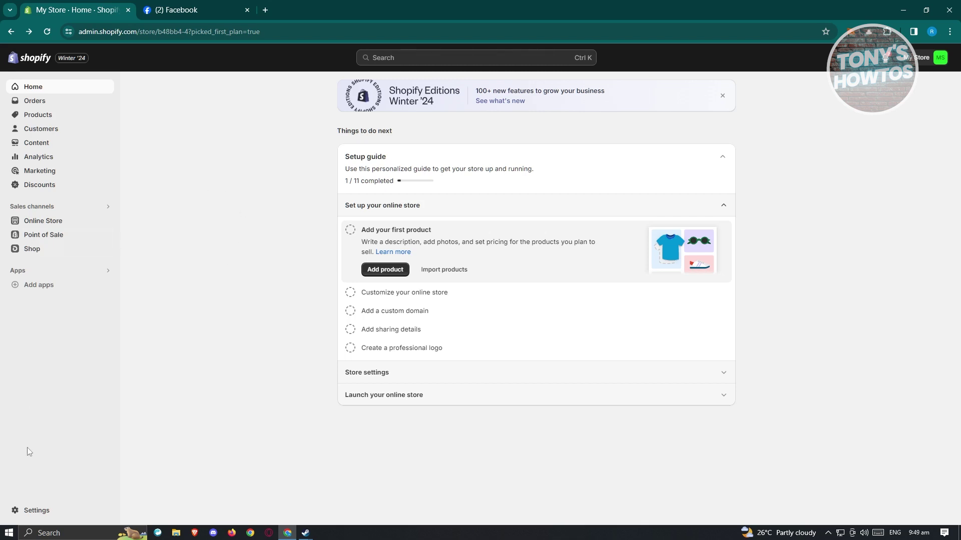
- Go to Settings > Apps and sales channels and launch the Shopify App Store
left_click(38, 510)
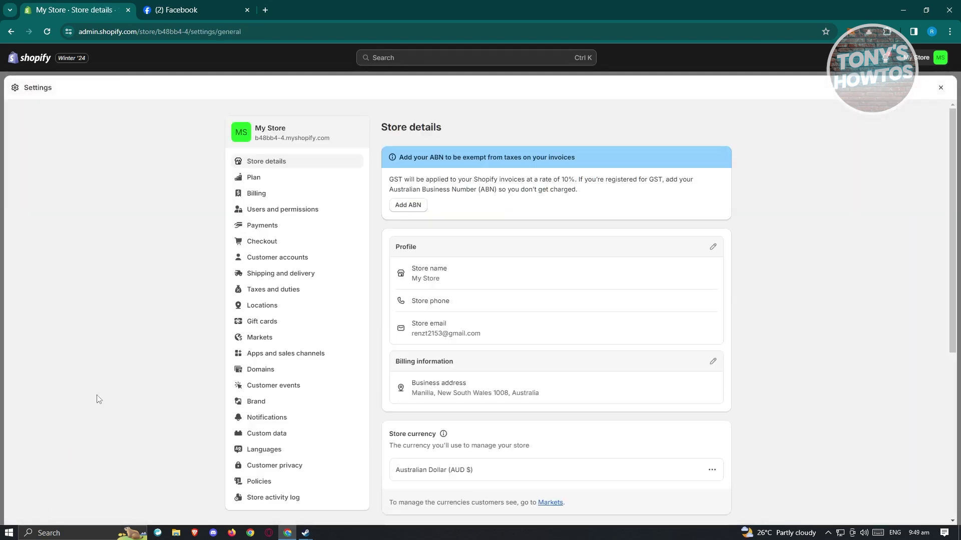
left_click(316, 355)
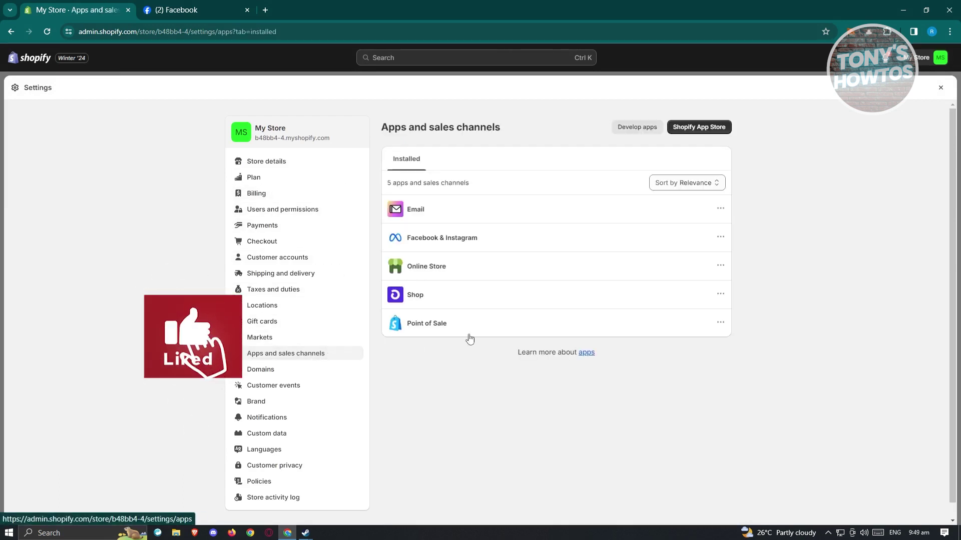
left_click(711, 128)
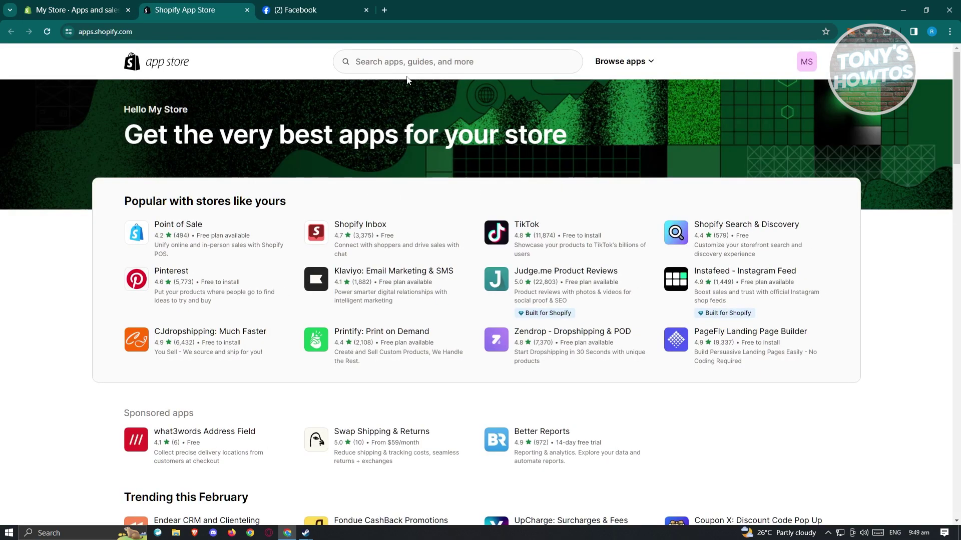
- Search the App Store for 'FACEBOOK' and open the Facebook & Instagram app
left_click(414, 62)
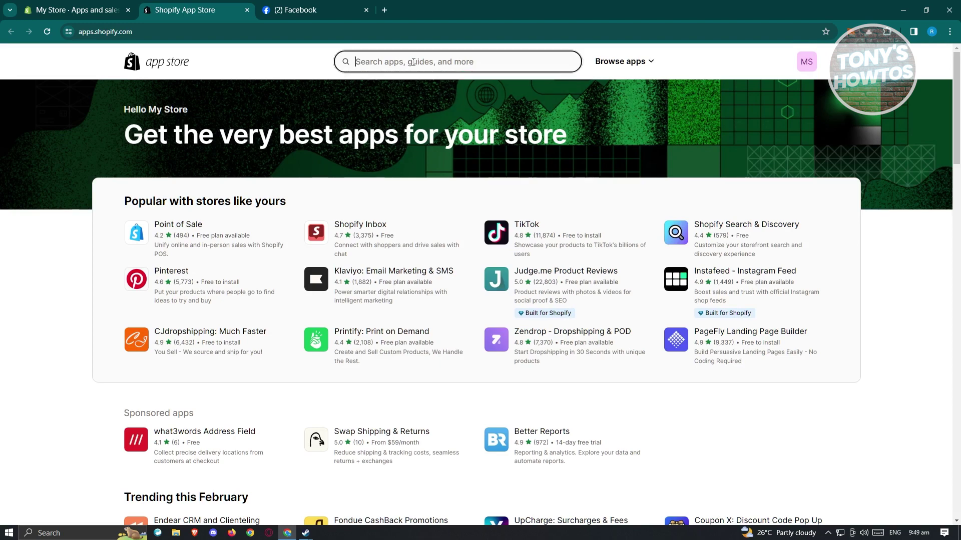
type("FACE")
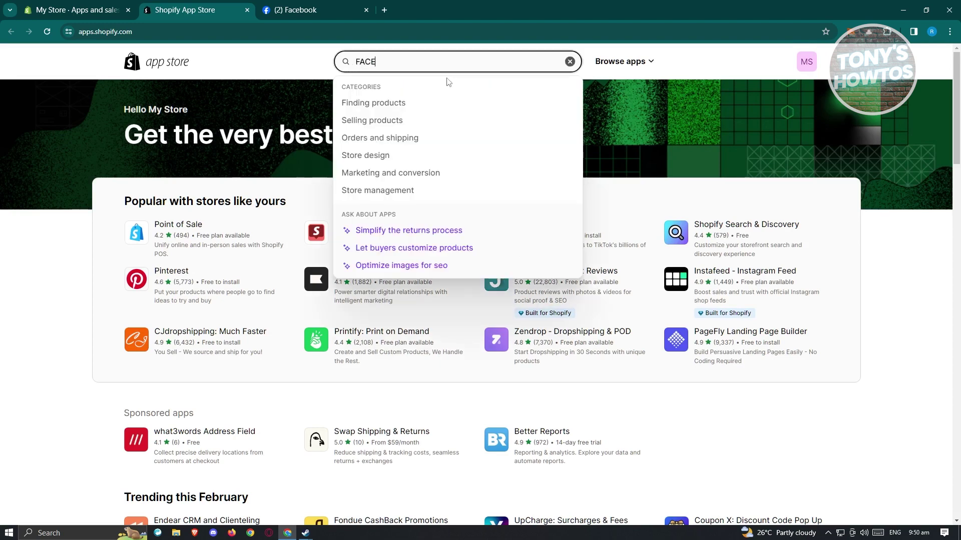
type("BOO")
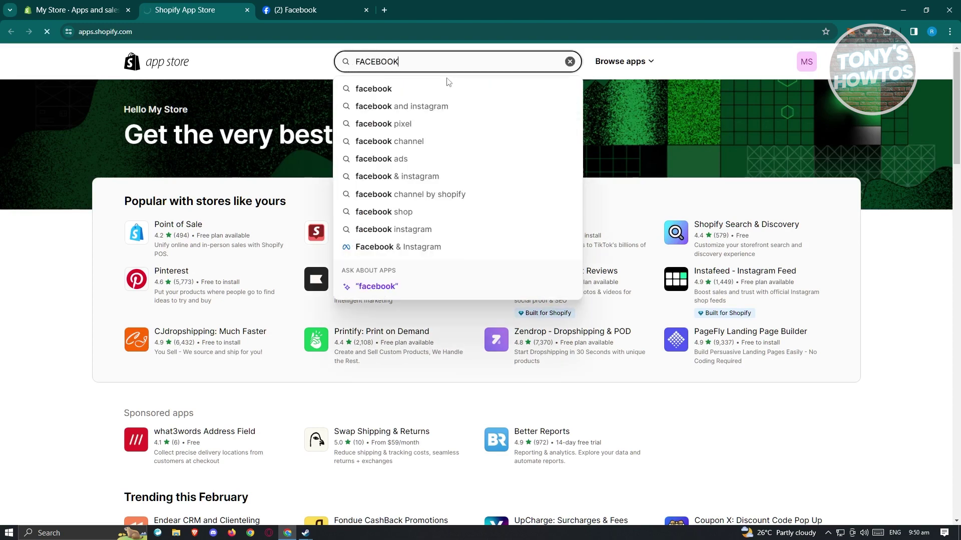
type("K")
key("Return")
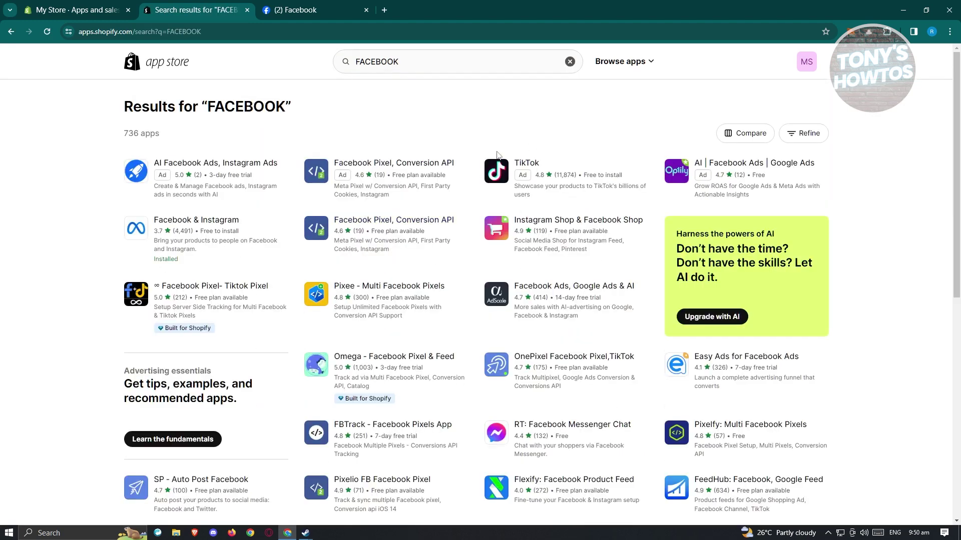
left_click(204, 227)
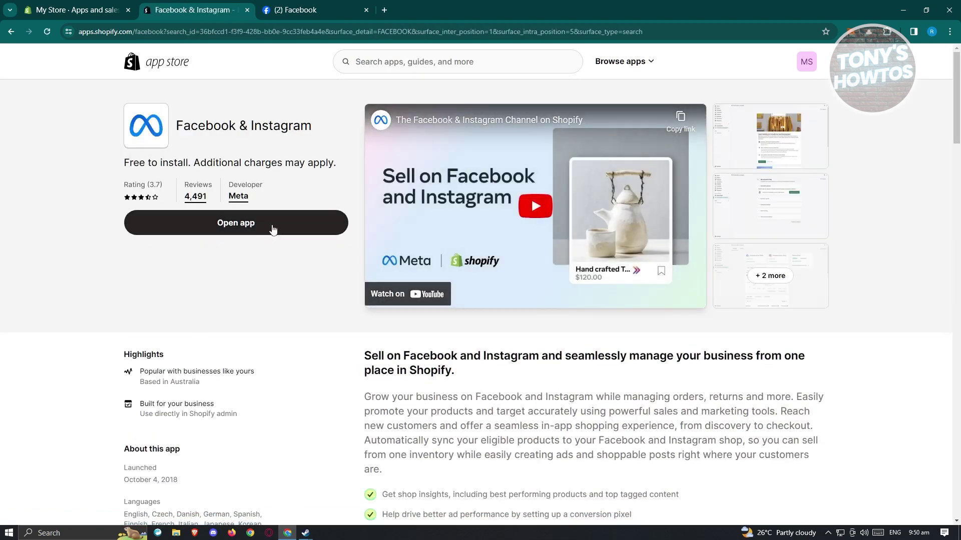
left_click(227, 217)
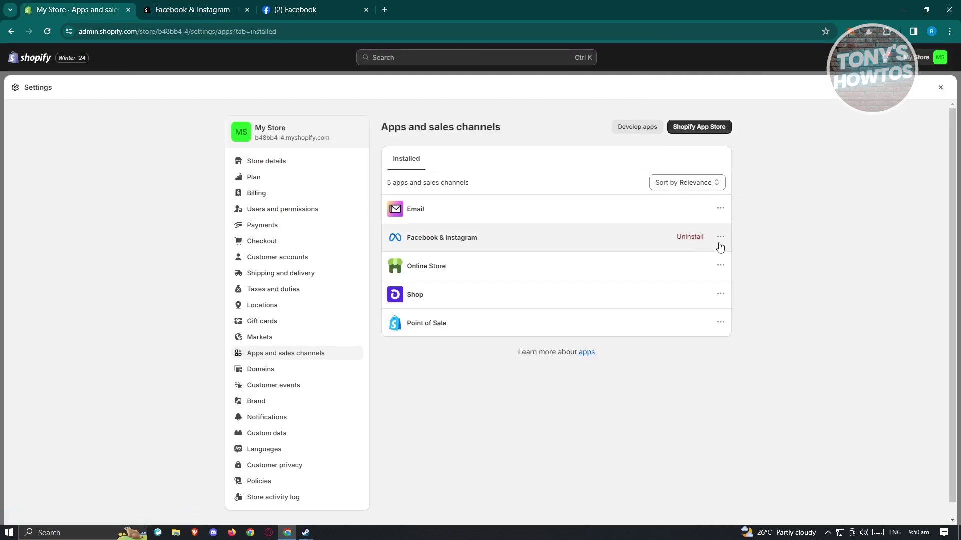
- Uninstall the Facebook & Instagram channel, accepting the risks, then reload its App Store listing
left_click(690, 237)
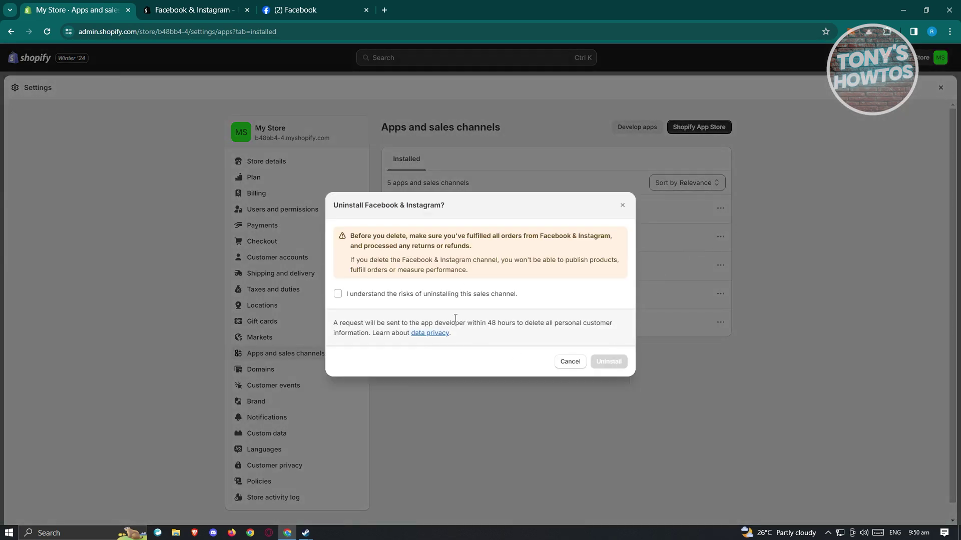
left_click(337, 294)
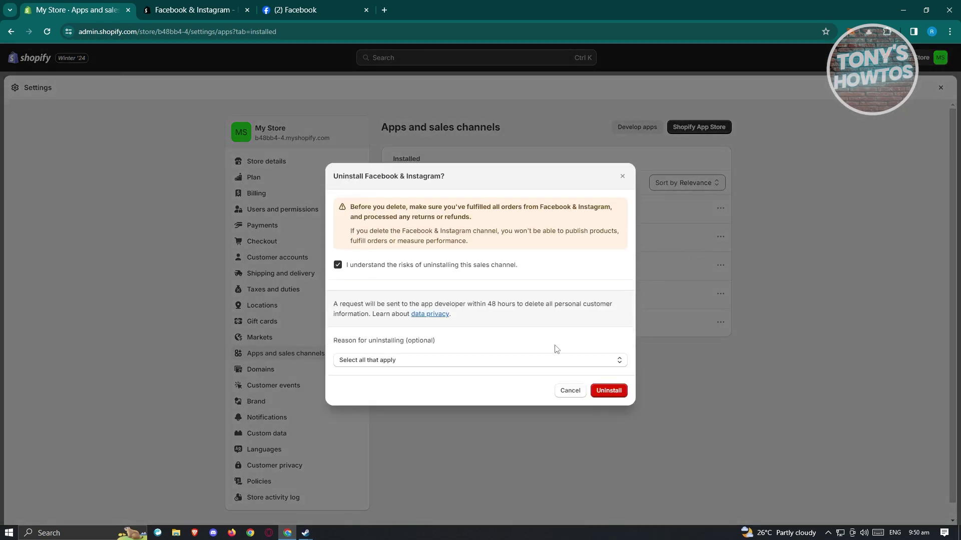
left_click(608, 392)
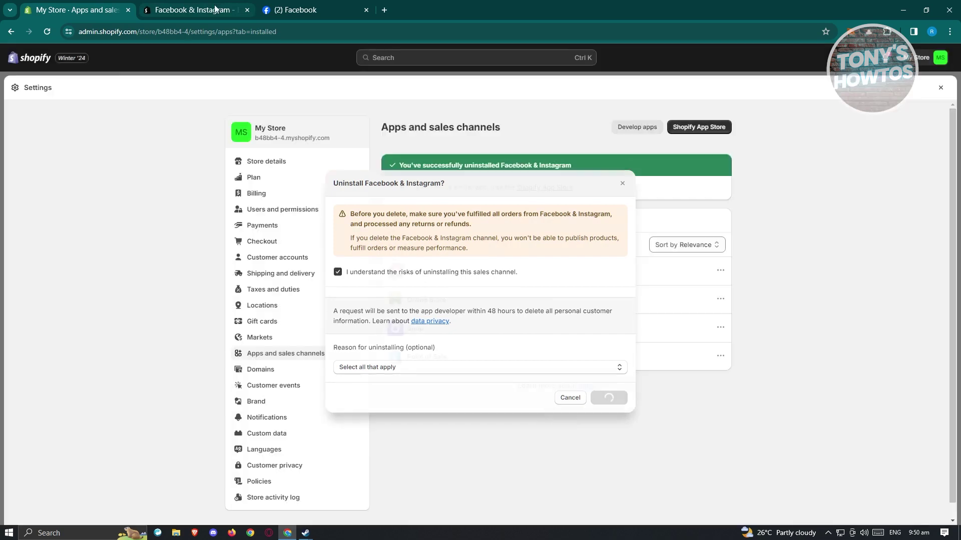
left_click(214, 10)
left_click(45, 31)
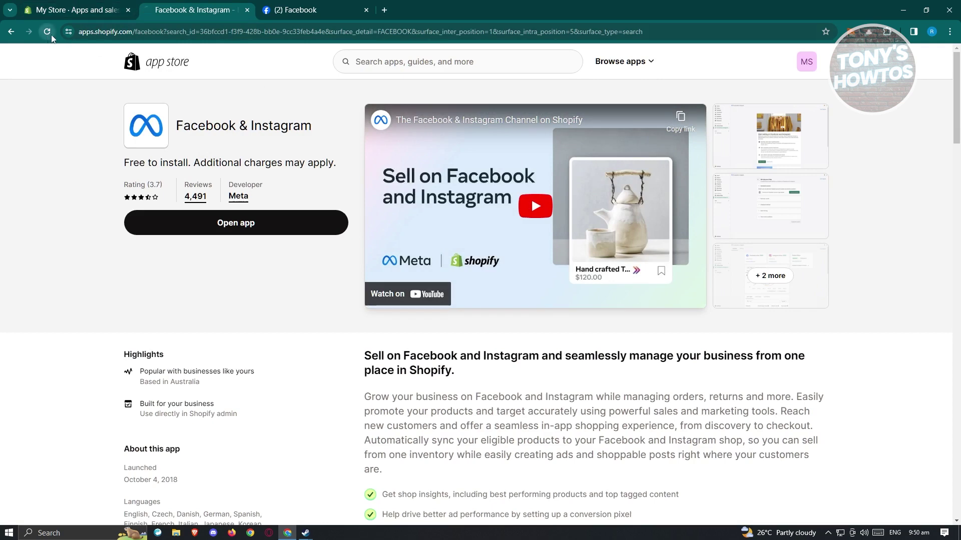
- Reinstall Facebook & Instagram from the FACEBOOK search results, approving its store data access
left_click(48, 32)
left_click(11, 31)
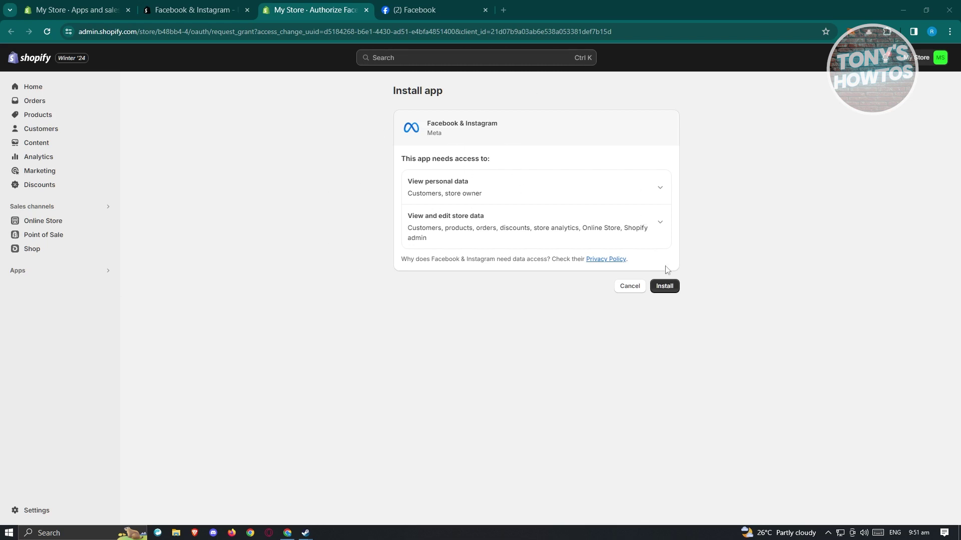
left_click(662, 287)
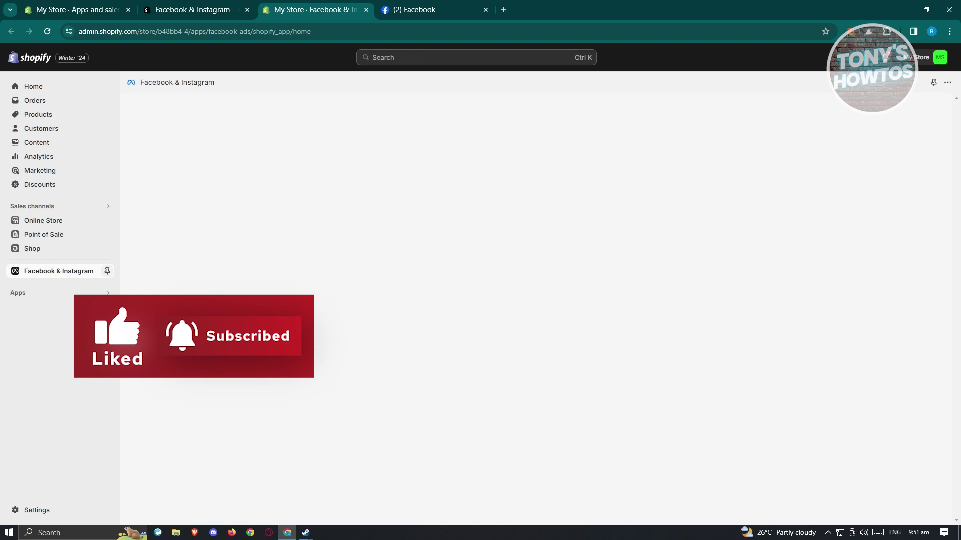
- Pin Facebook & Instagram to the sidebar and begin shop setup by connecting a Facebook account
left_click(106, 271)
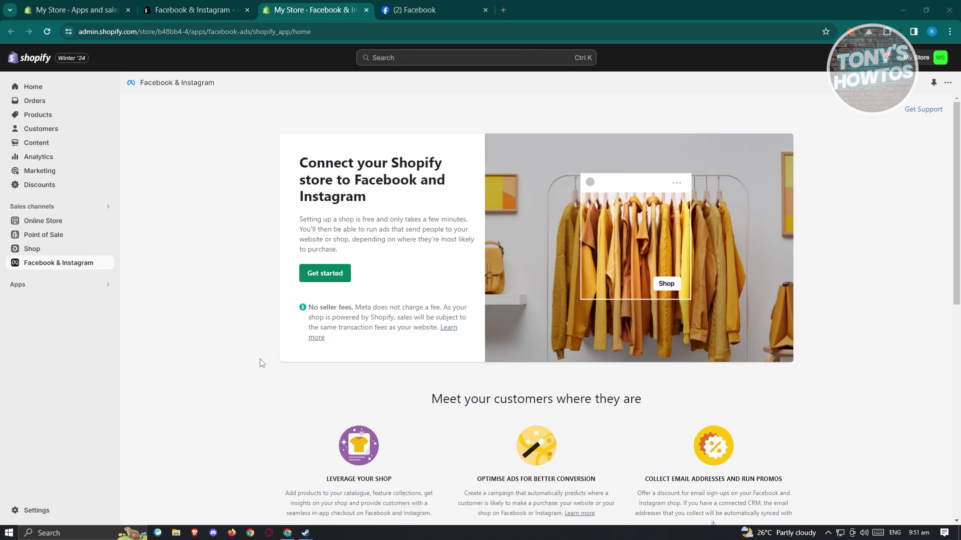
left_click(325, 273)
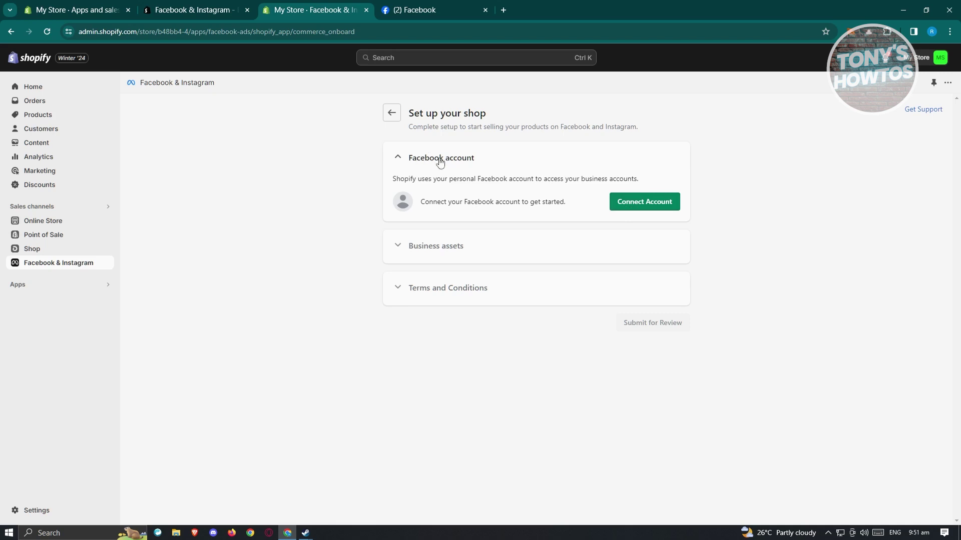
left_click(625, 205)
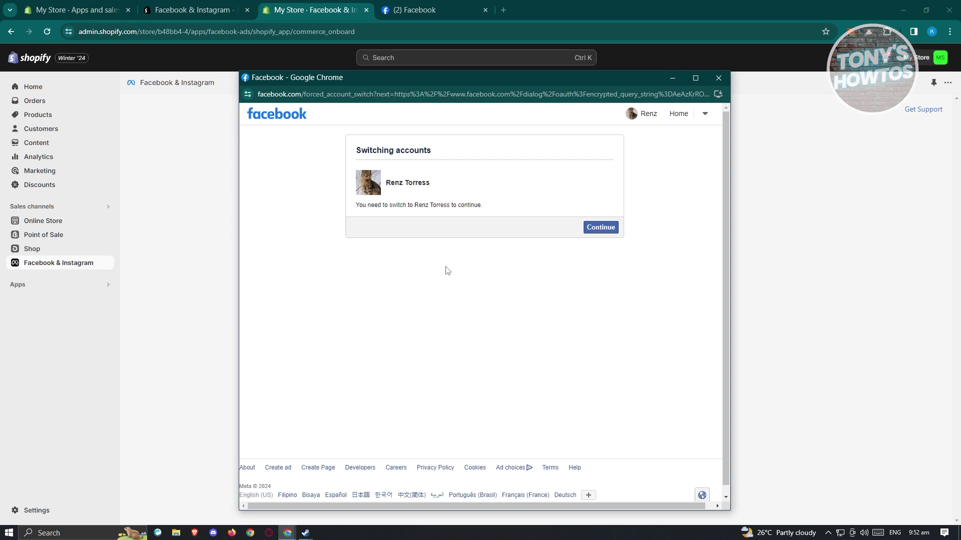
- Approve the Facebook account switch, confirm the account, and allow sharing business assets with Shopify
left_click(590, 232)
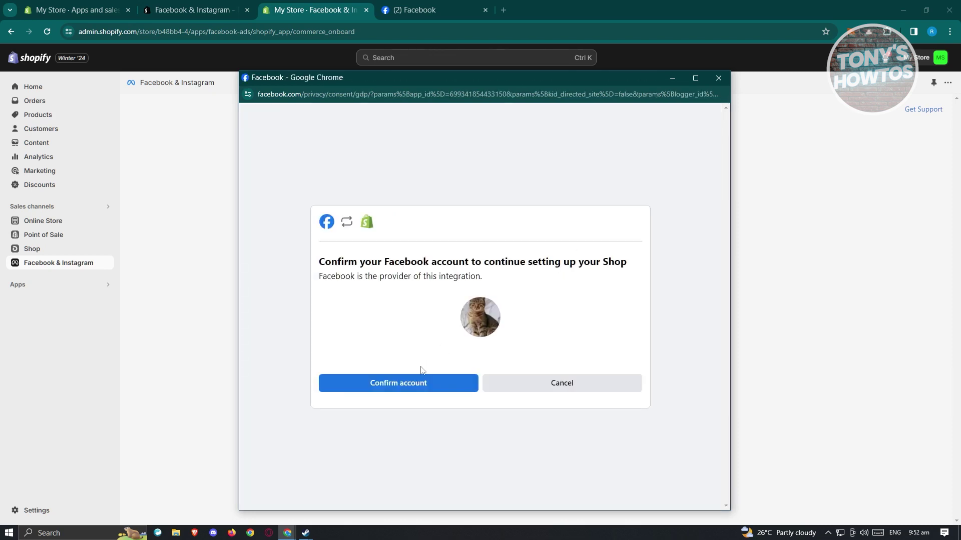
left_click(405, 390)
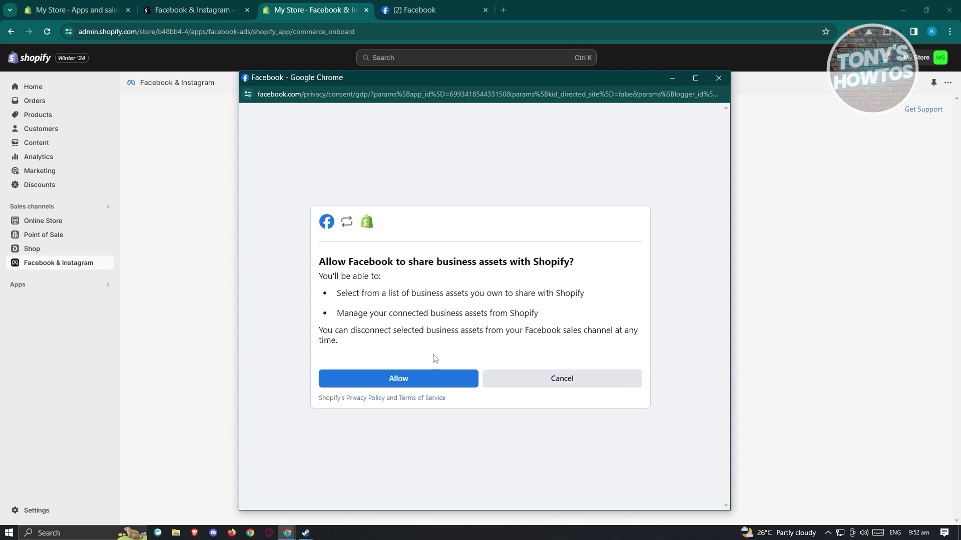
left_click(399, 379)
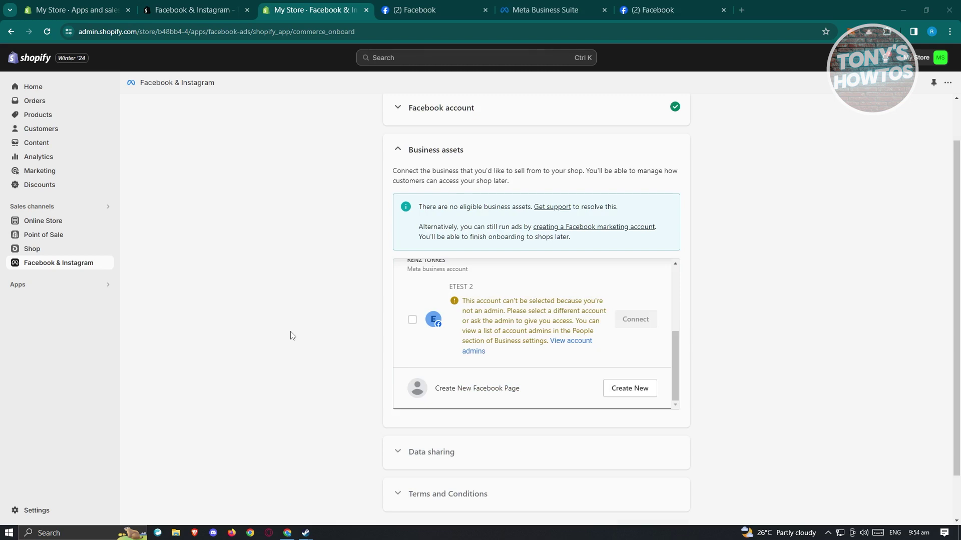
left_click(633, 389)
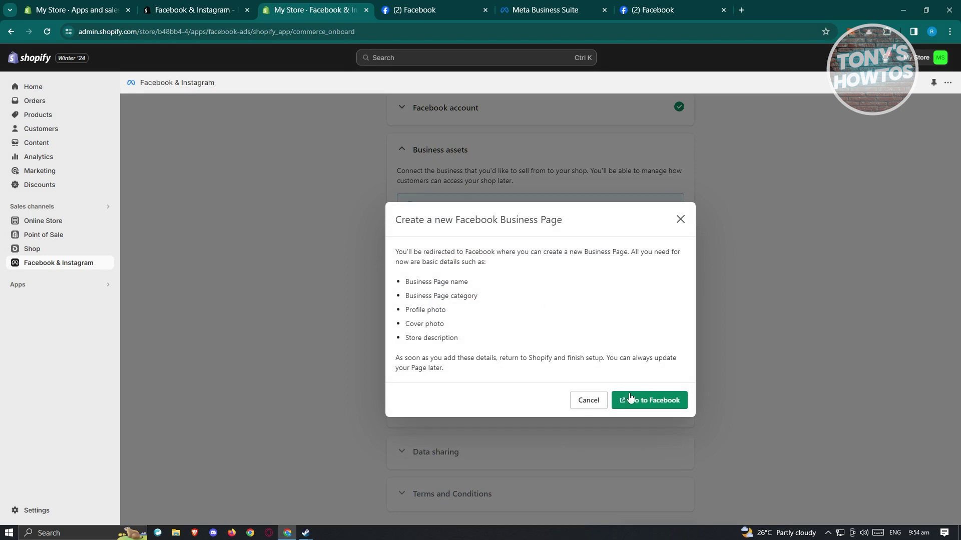
- Connect the store's Facebook Page and the existing Meta business account as business assets
left_click(647, 403)
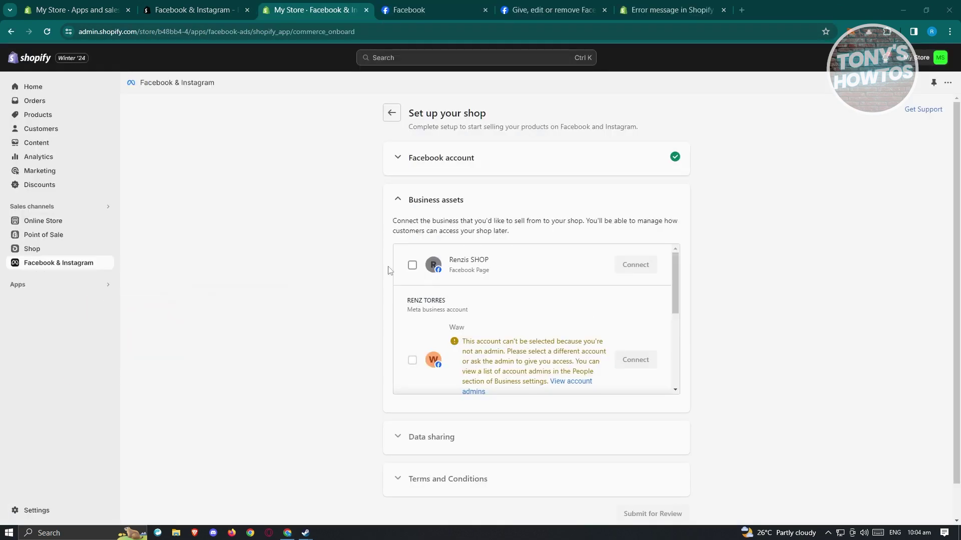
left_click(412, 265)
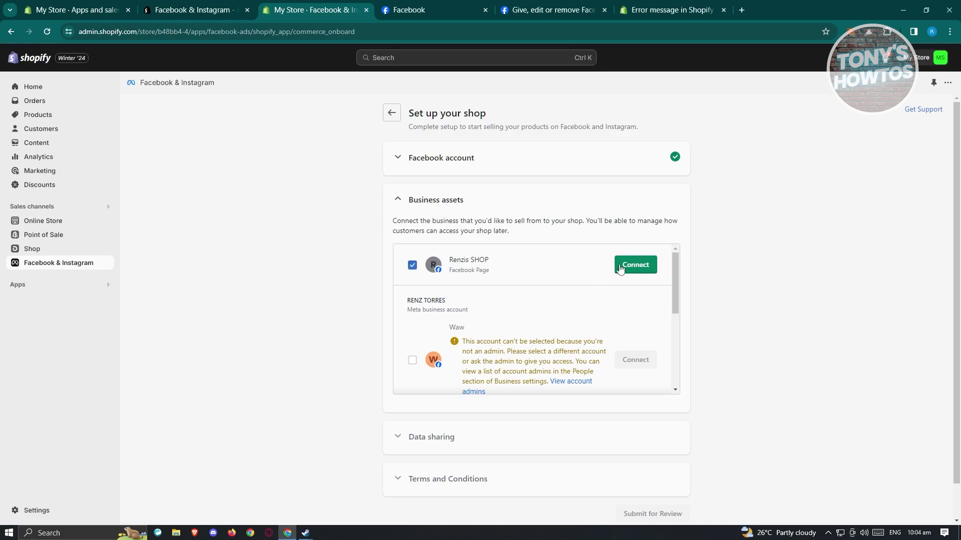
left_click(635, 265)
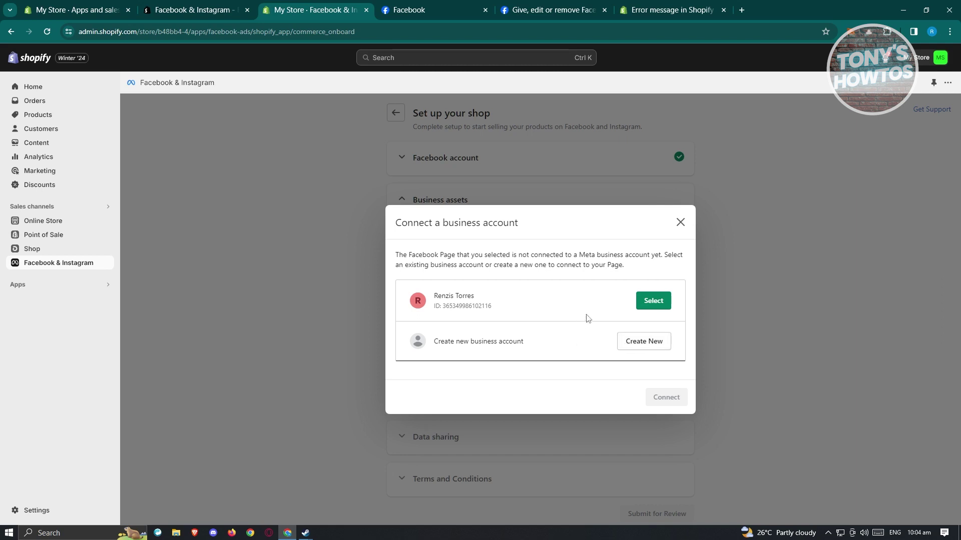
left_click(650, 307)
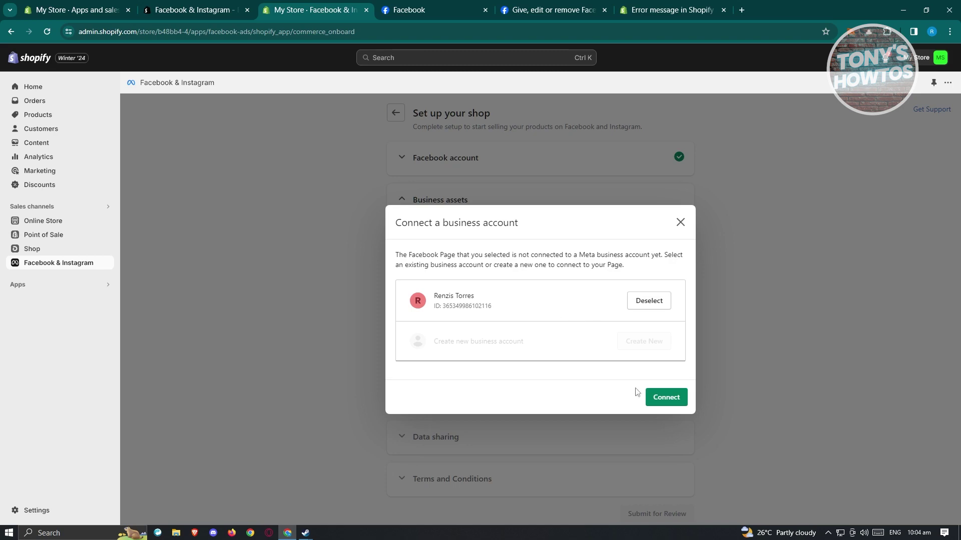
left_click(658, 398)
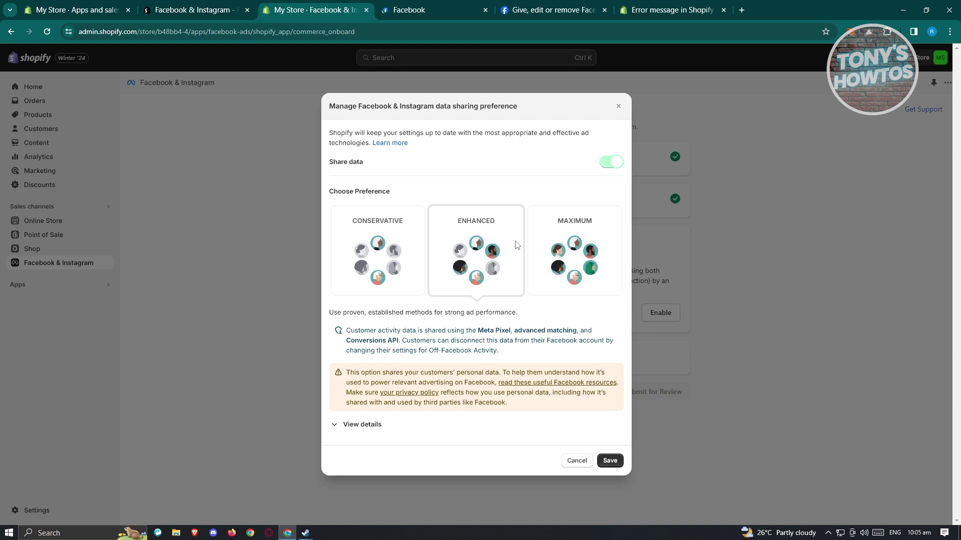
- Compare Conservative against Enhanced data sharing, then save Enhanced as the Meta data-sharing preference
left_click(397, 257)
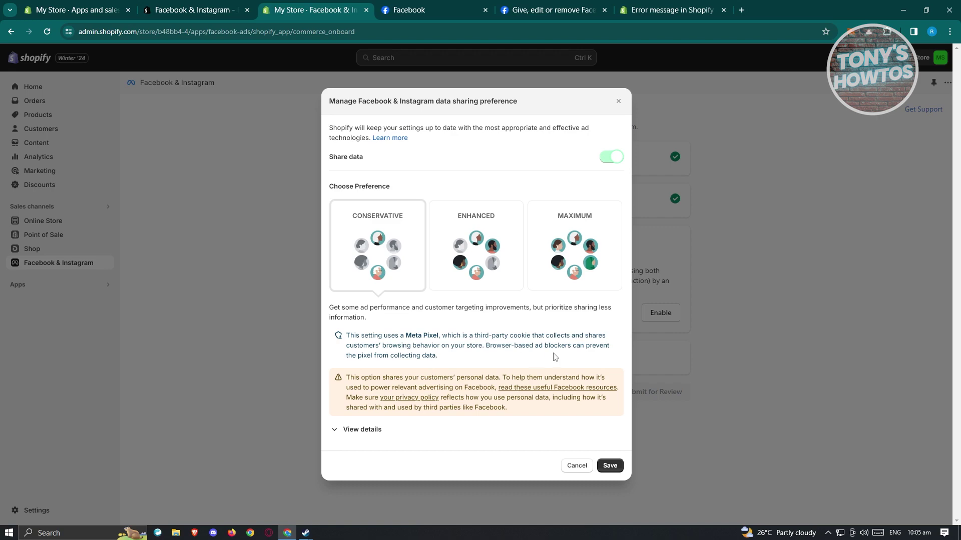
left_click(356, 430)
scroll(478, 343, "down", 3)
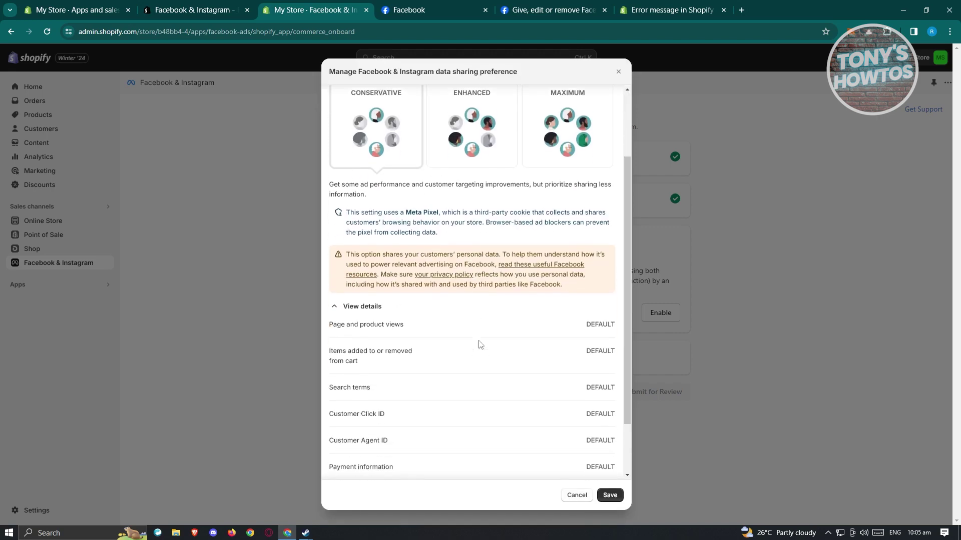
scroll(486, 345, "up", 3)
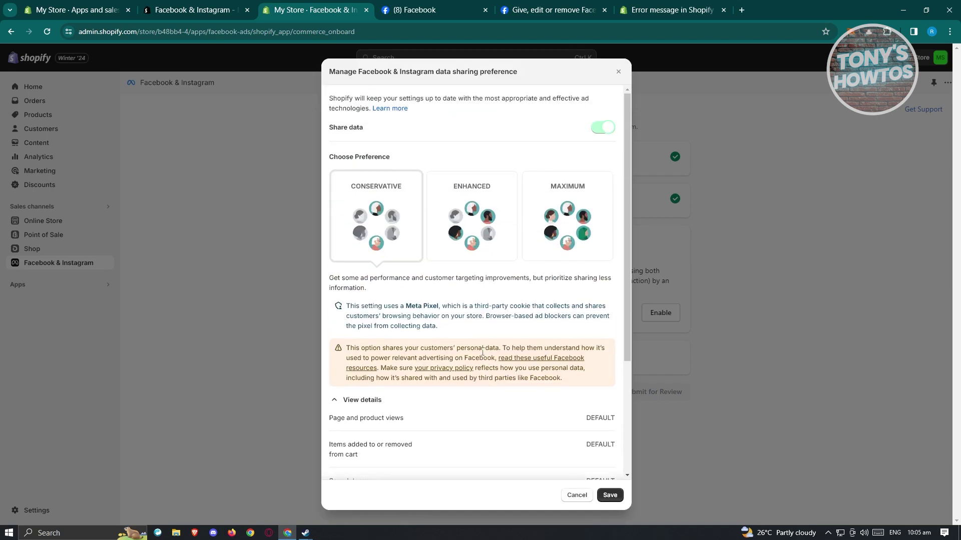
left_click(475, 219)
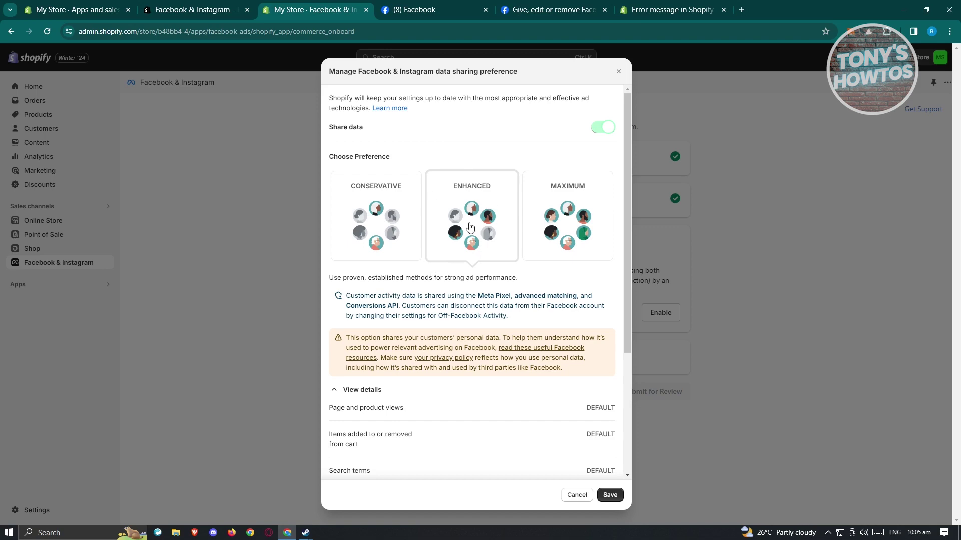
scroll(522, 373, "down", 3)
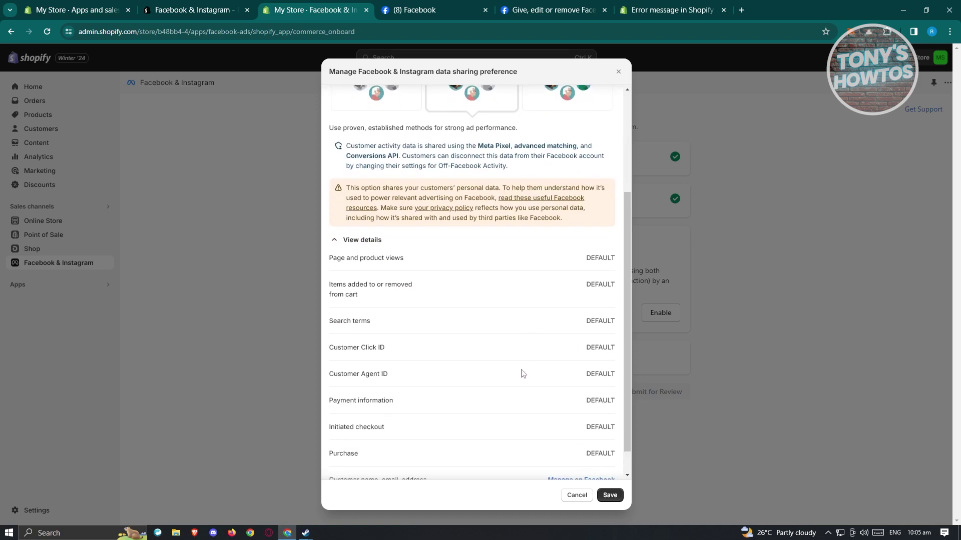
scroll(515, 375, "up", 4)
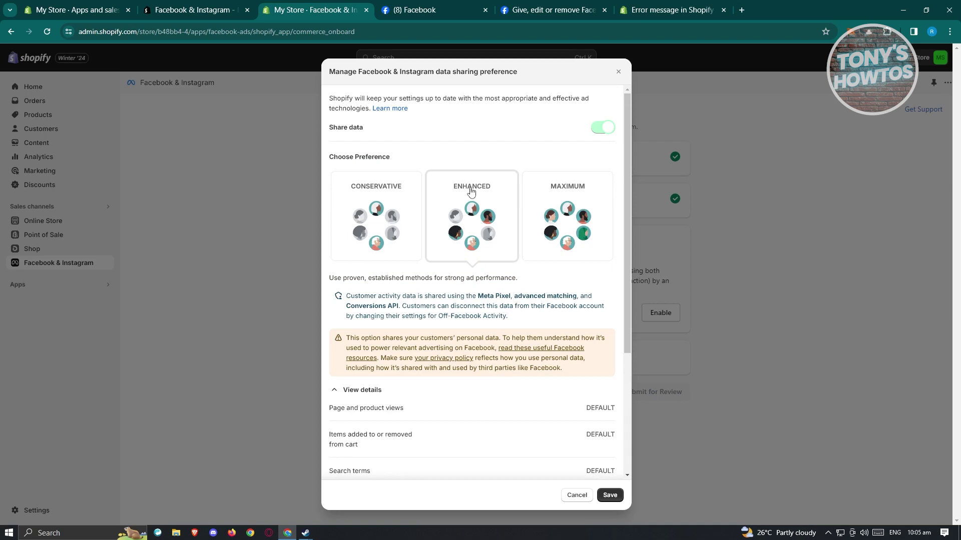
left_click(610, 495)
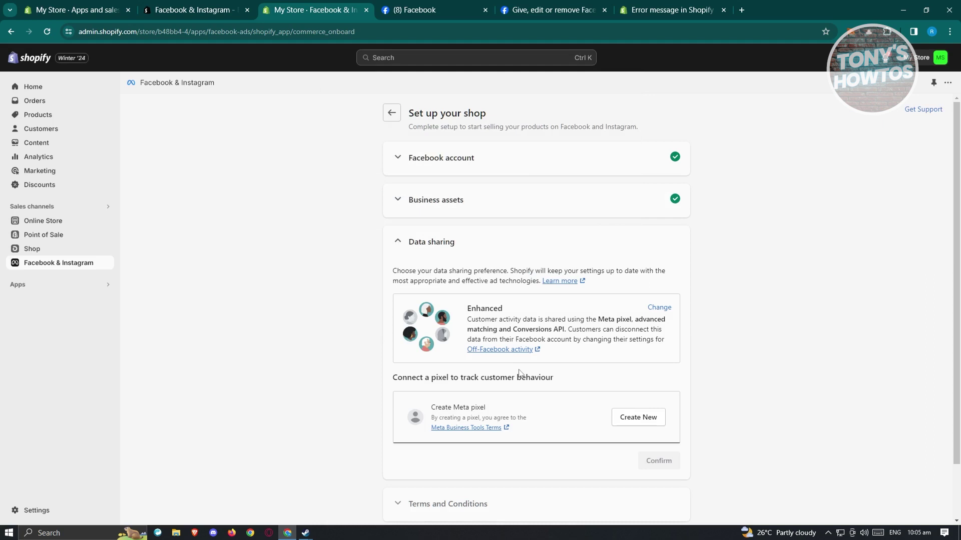
- Create a new Meta pixel under Connect a pixel and confirm the data sharing settings
scroll(516, 270, "down", 1)
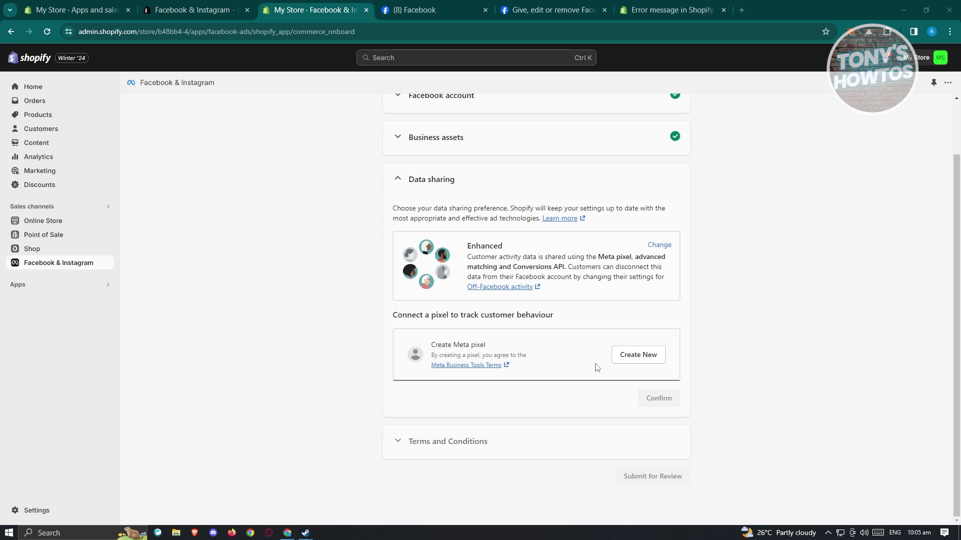
left_click(636, 360)
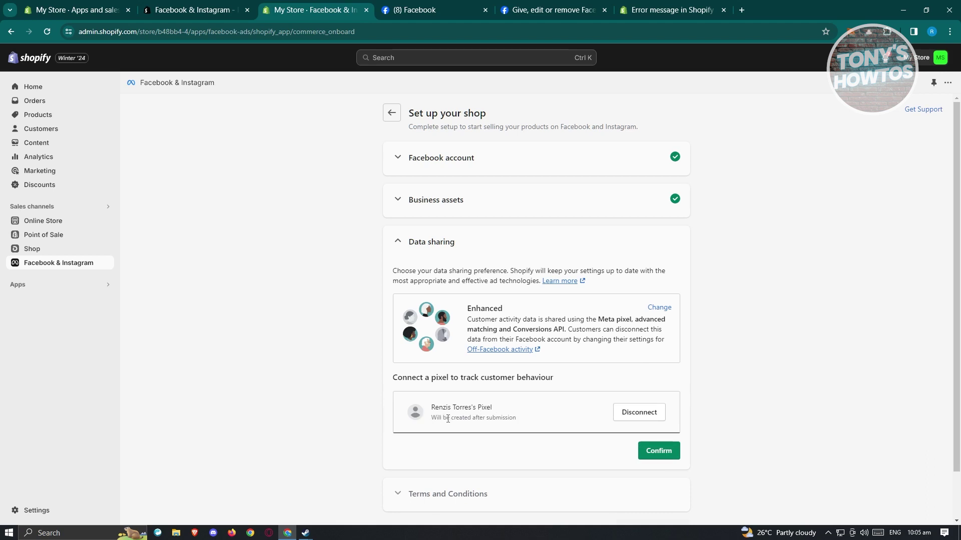
scroll(455, 416, "down", 1)
left_click(658, 400)
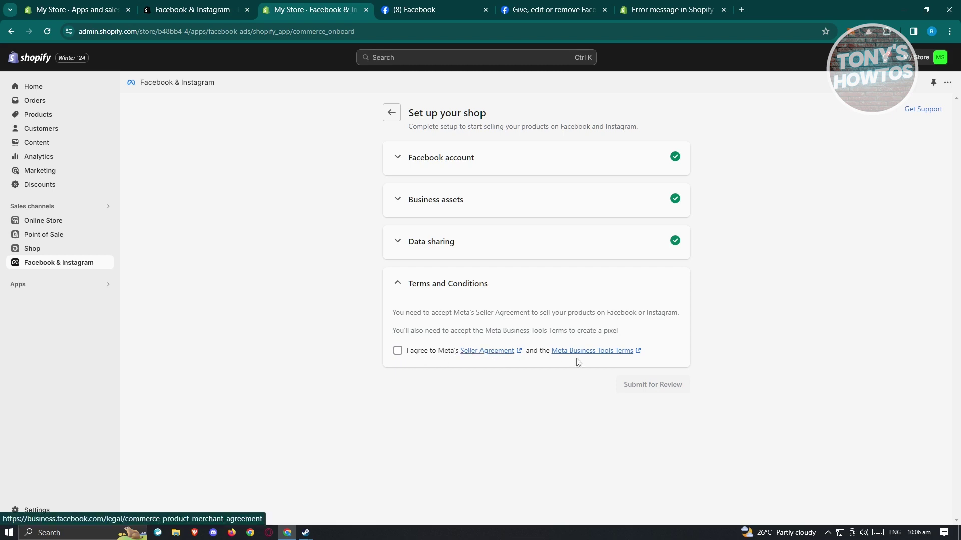
- Accept Meta's Seller Agreement and Business Tools Terms, submit the shop for review, and close the approval notice
left_click(398, 353)
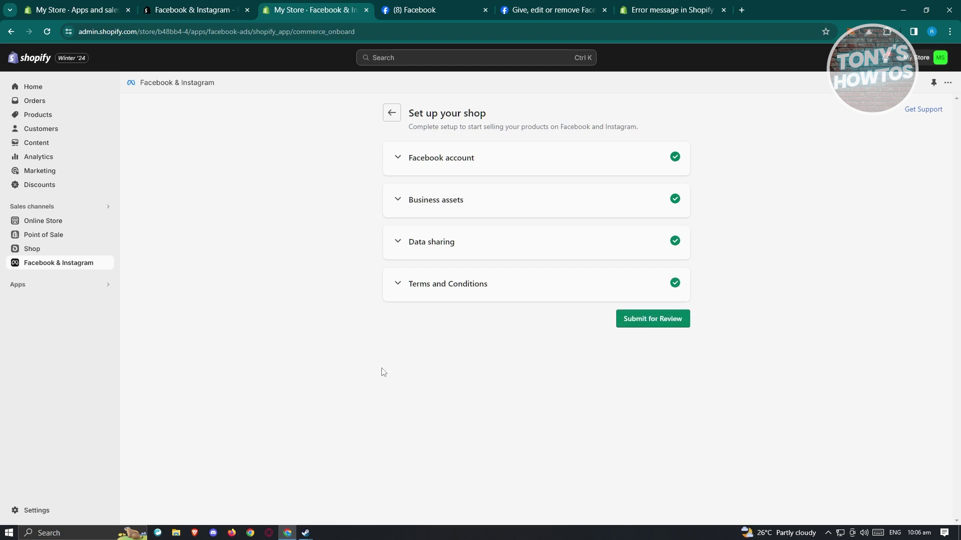
left_click(665, 326)
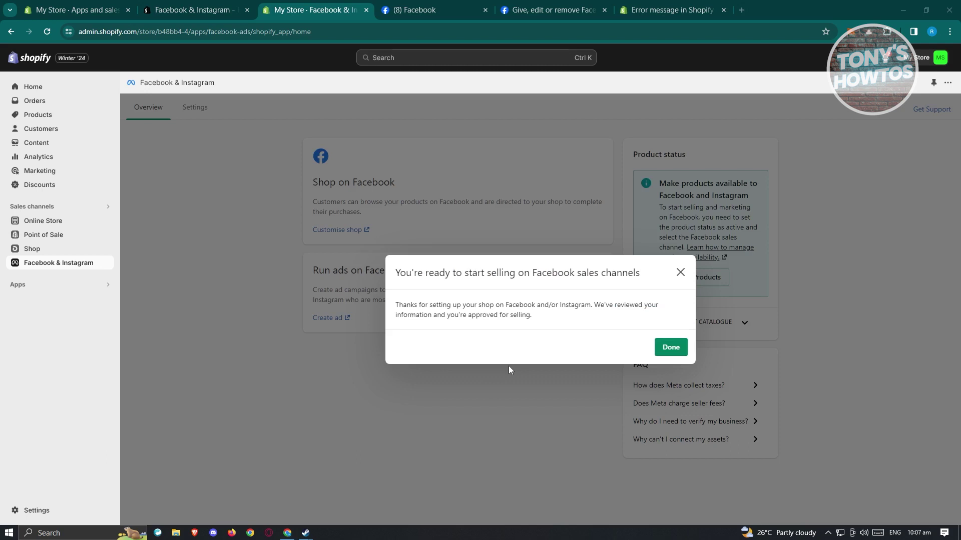
left_click(665, 350)
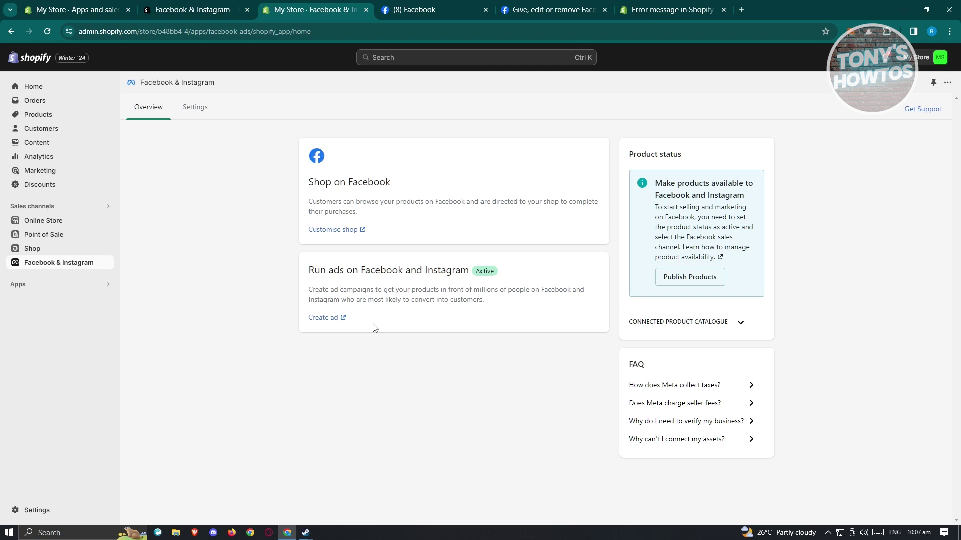
- Start an ad in Meta Ads Manager, then go back to the Shopify Facebook & Instagram tab
left_click(336, 319)
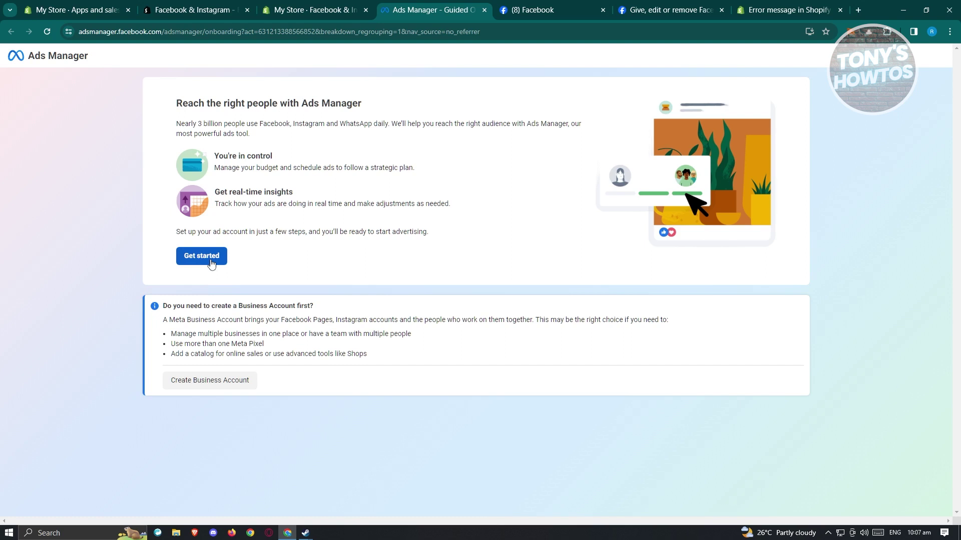
left_click(320, 13)
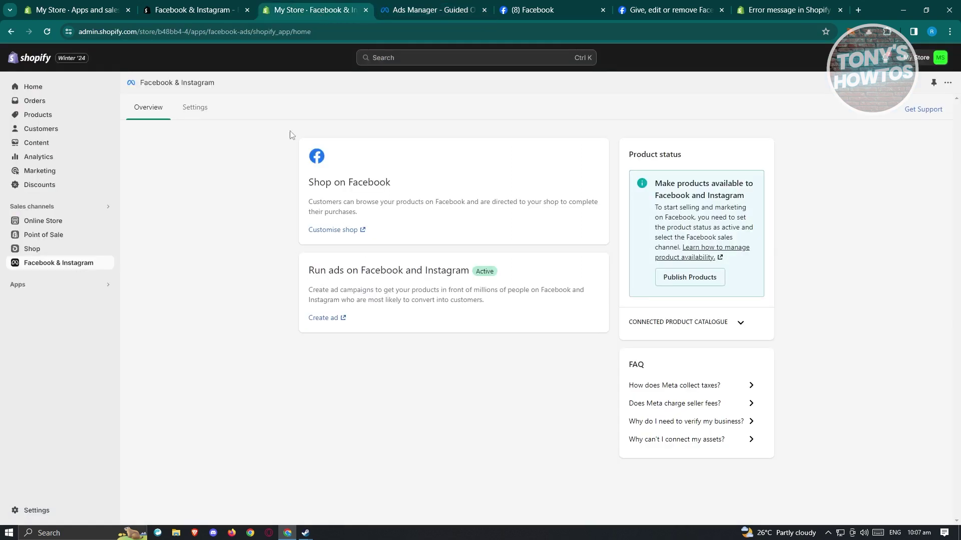